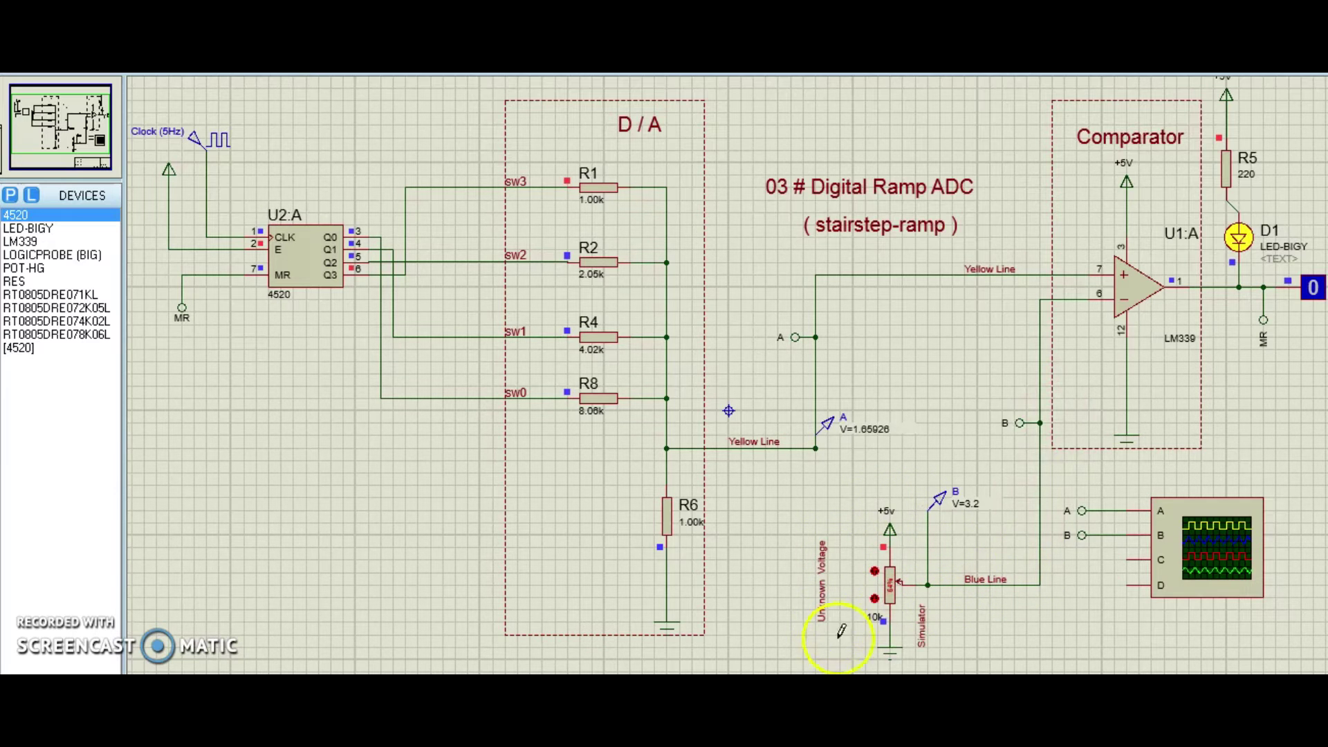
Move the Digital Oscilloscope window up over the schematic so the stairstep DAC ramps show.
mouse_move(692, 685)
mouse_down()
mouse_move(727, 387)
mouse_move(599, 316)
mouse_up()
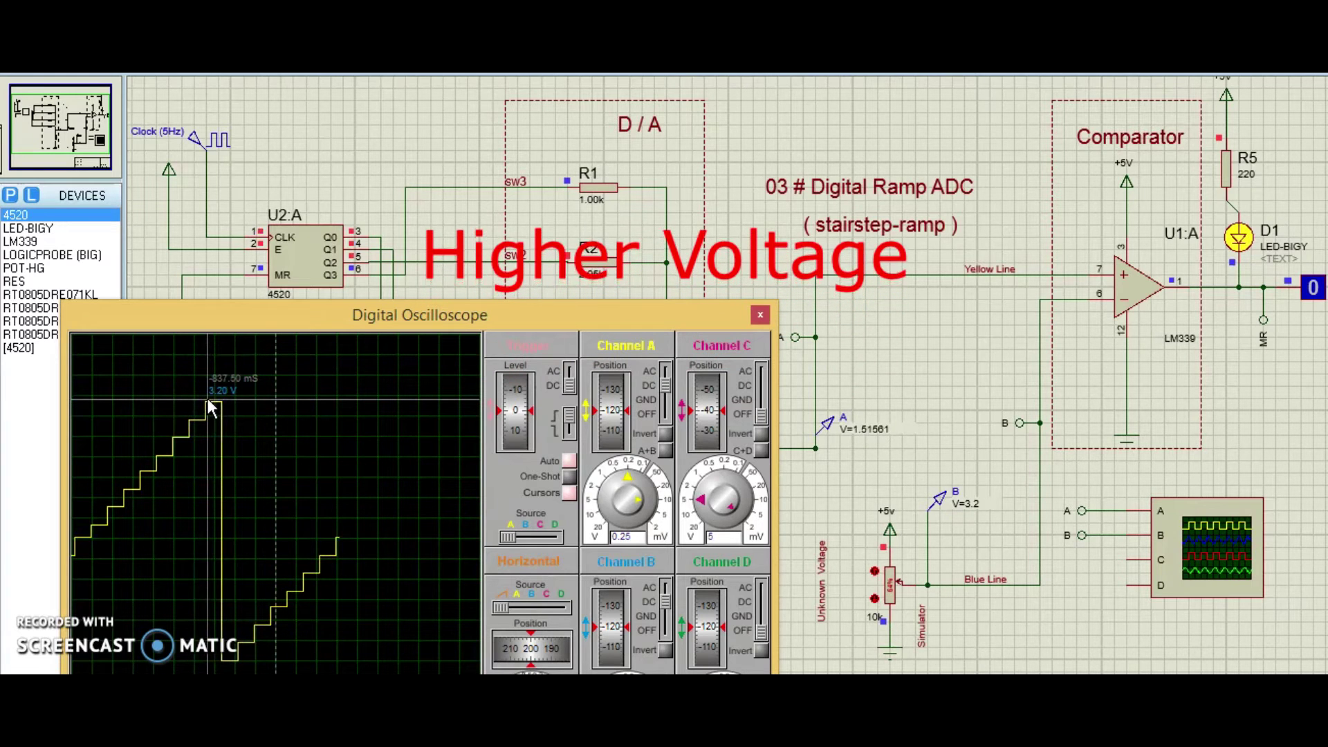
Read a scope trace point, then lower the potentiometer input from 3.2 V to about 0.65 V.
click(295, 413)
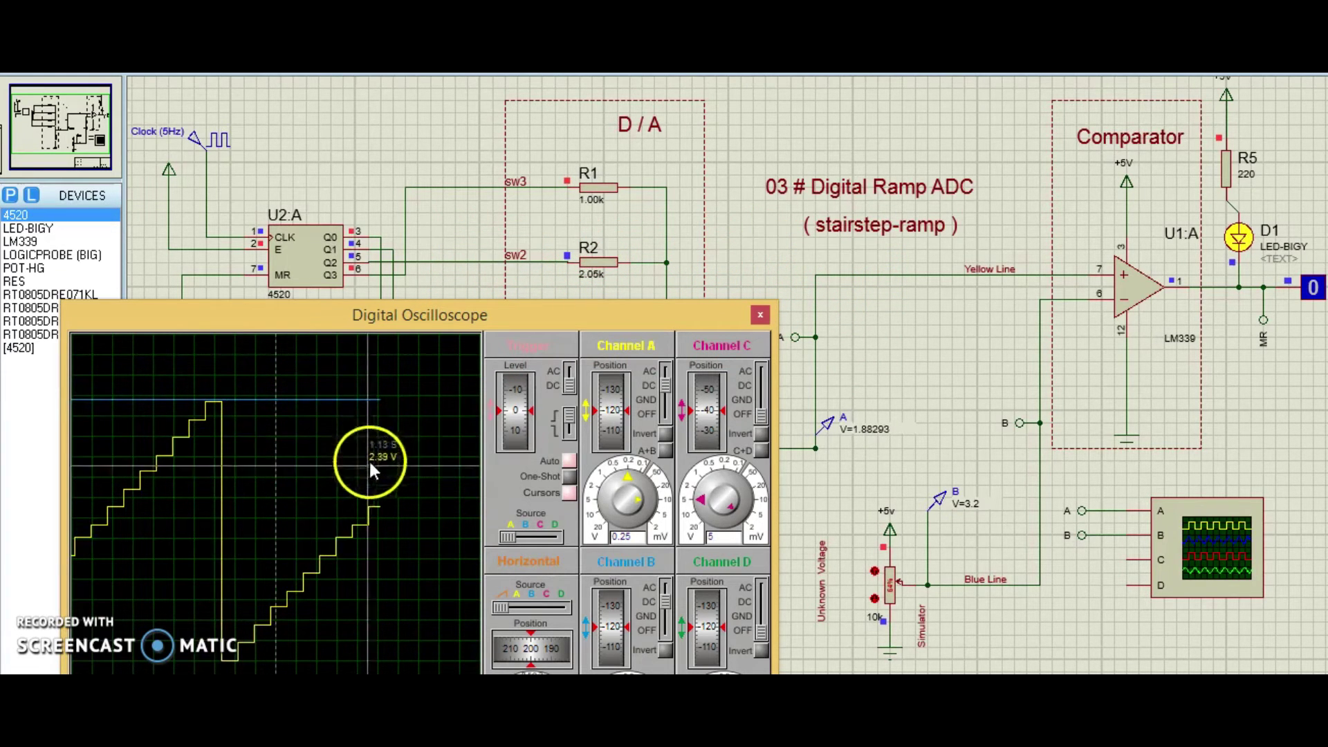
click(874, 599)
click(874, 599)
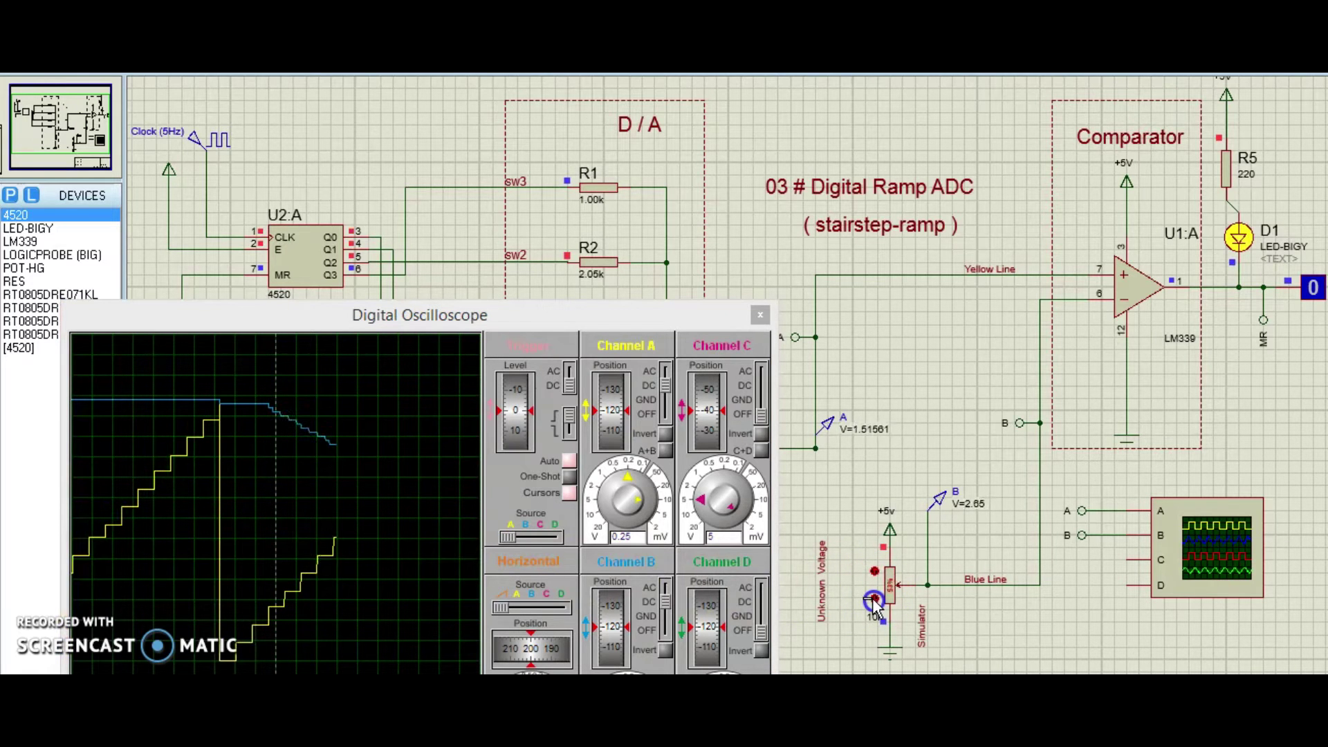
click(874, 599)
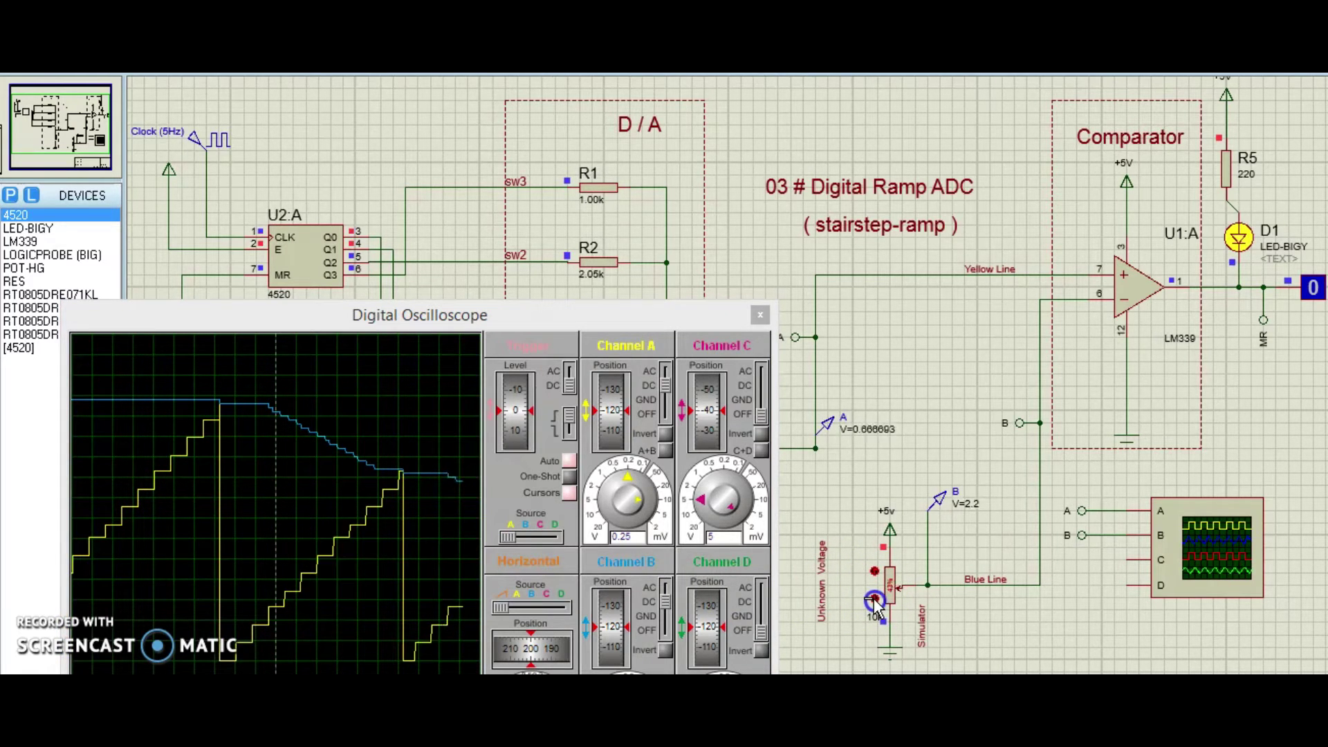
click(874, 599)
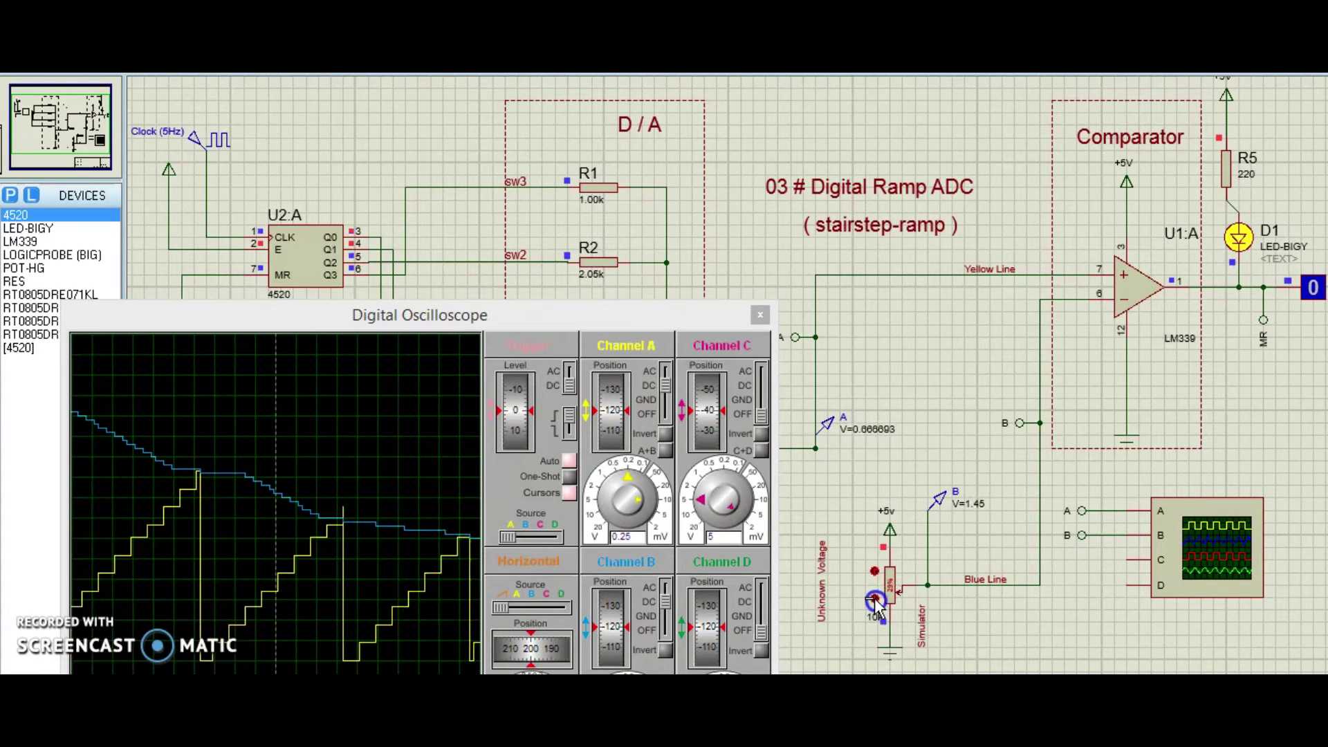
click(875, 599)
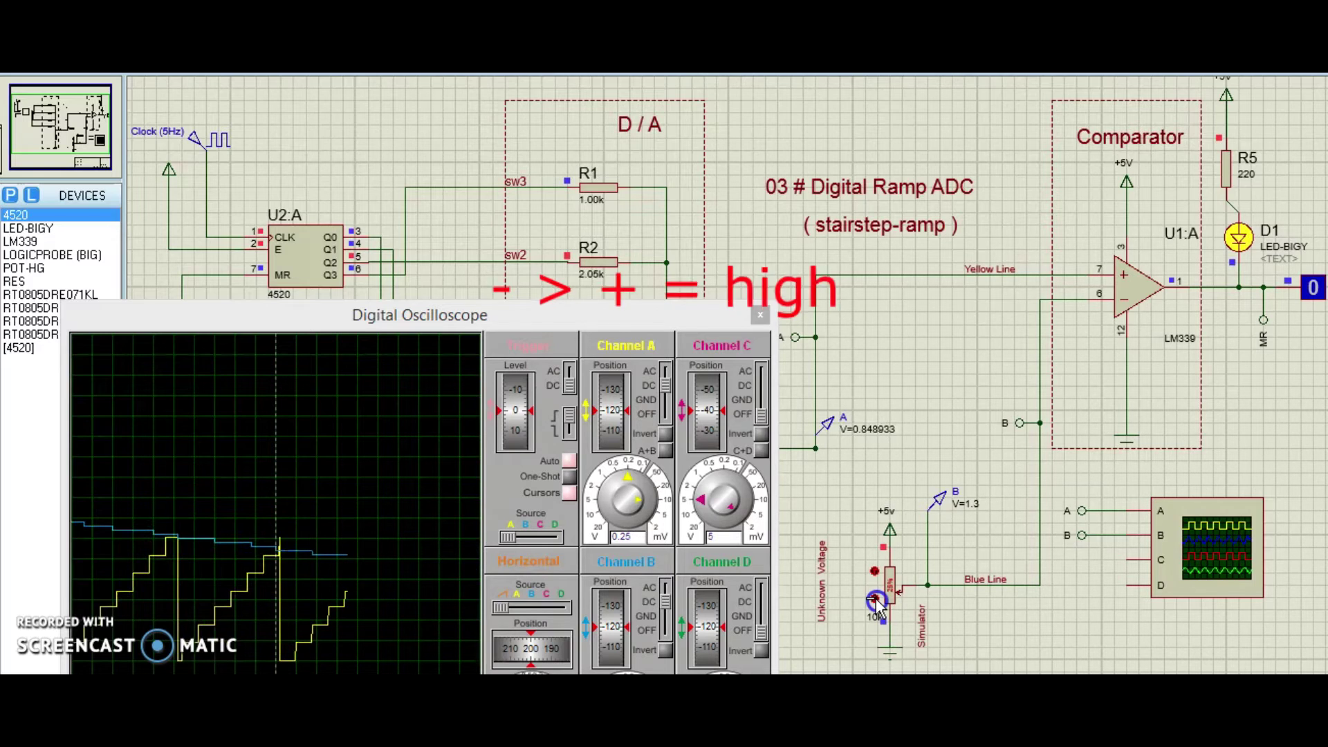
click(875, 600)
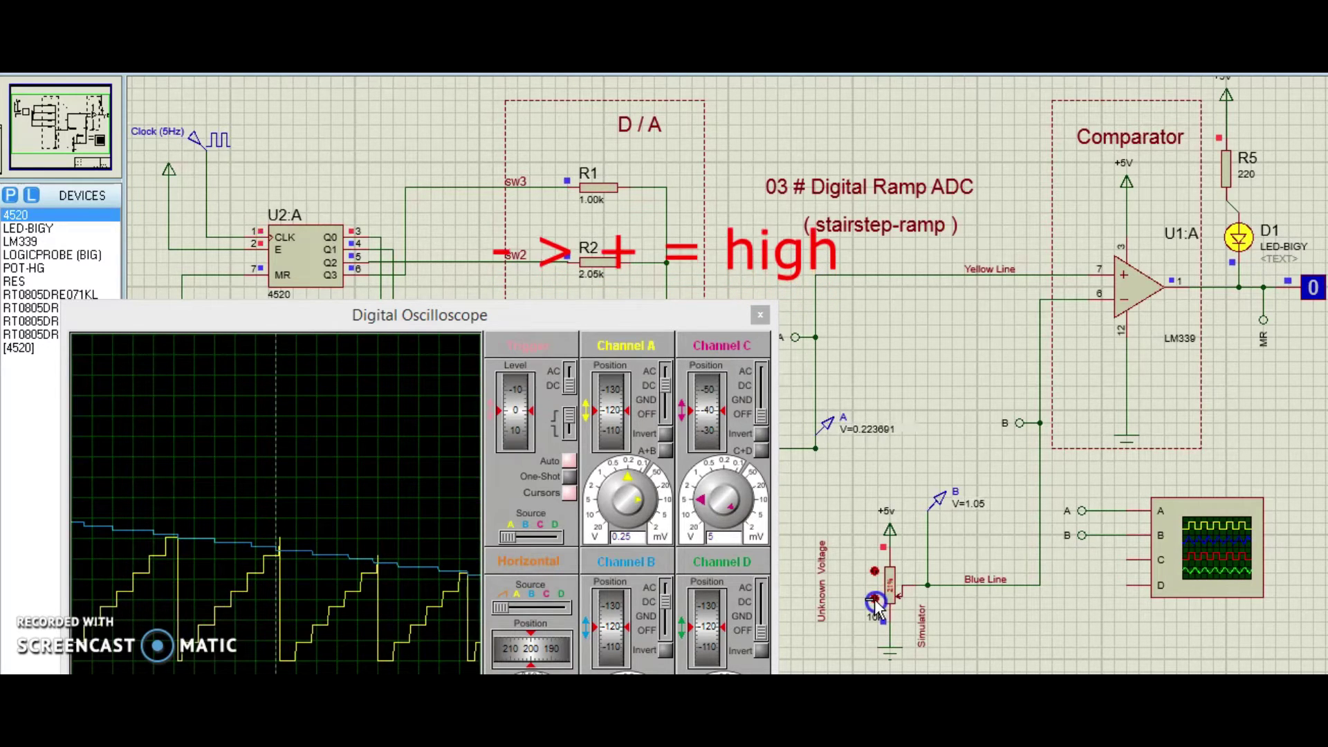
click(875, 600)
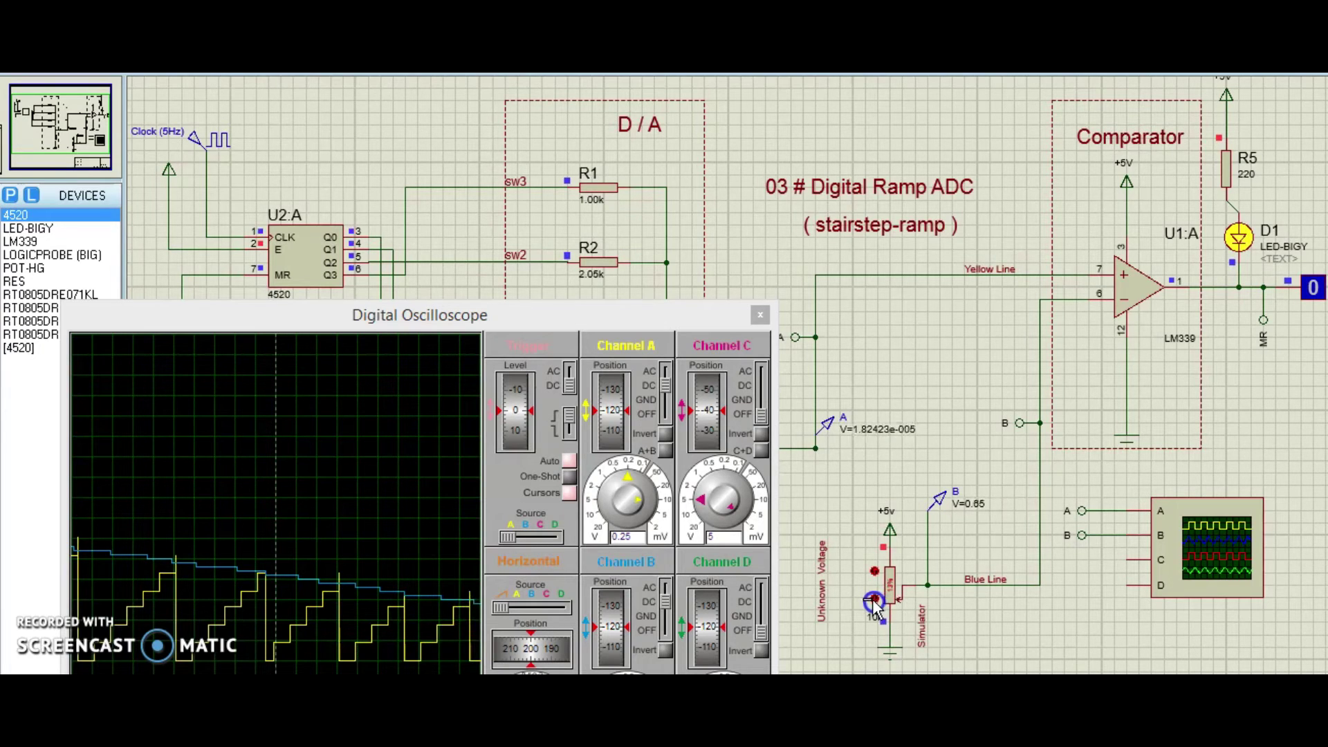
click(874, 600)
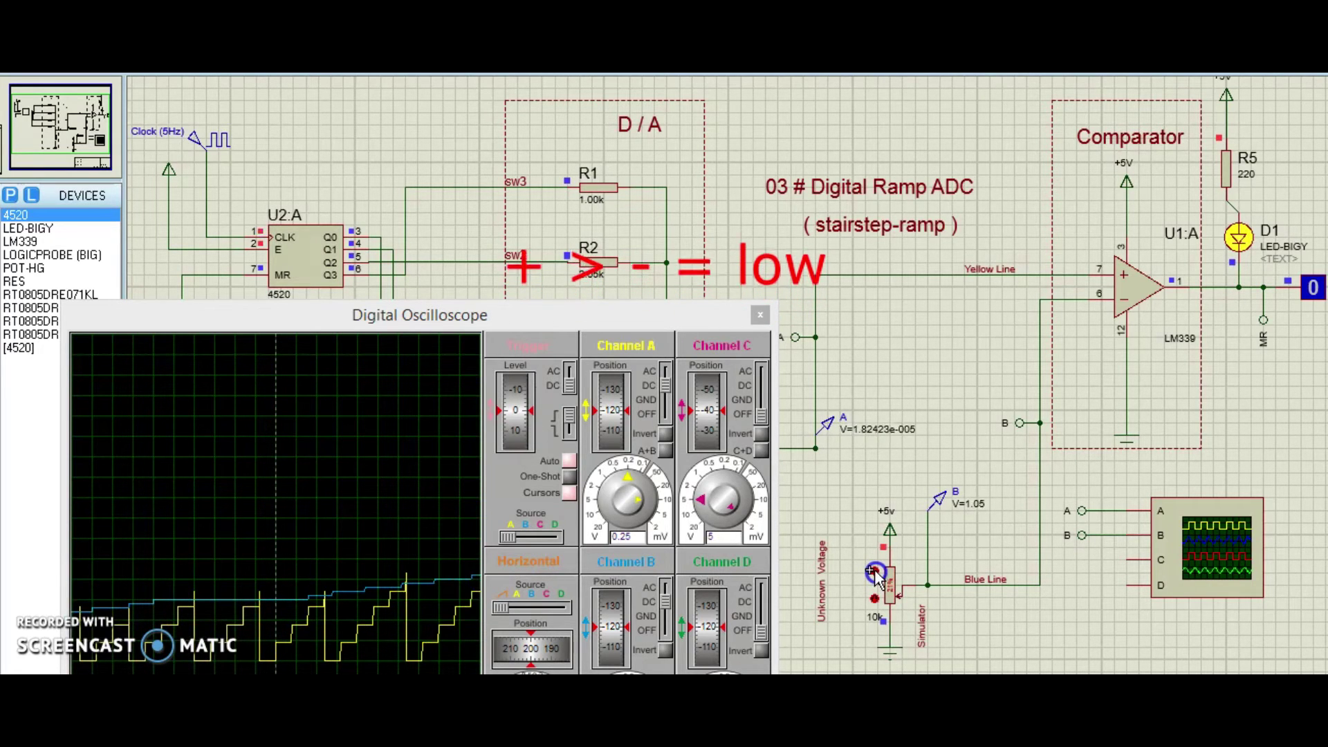
Raise the potentiometer input to about 3.05 V, then drop it back to about 1.05 V.
click(874, 572)
click(874, 571)
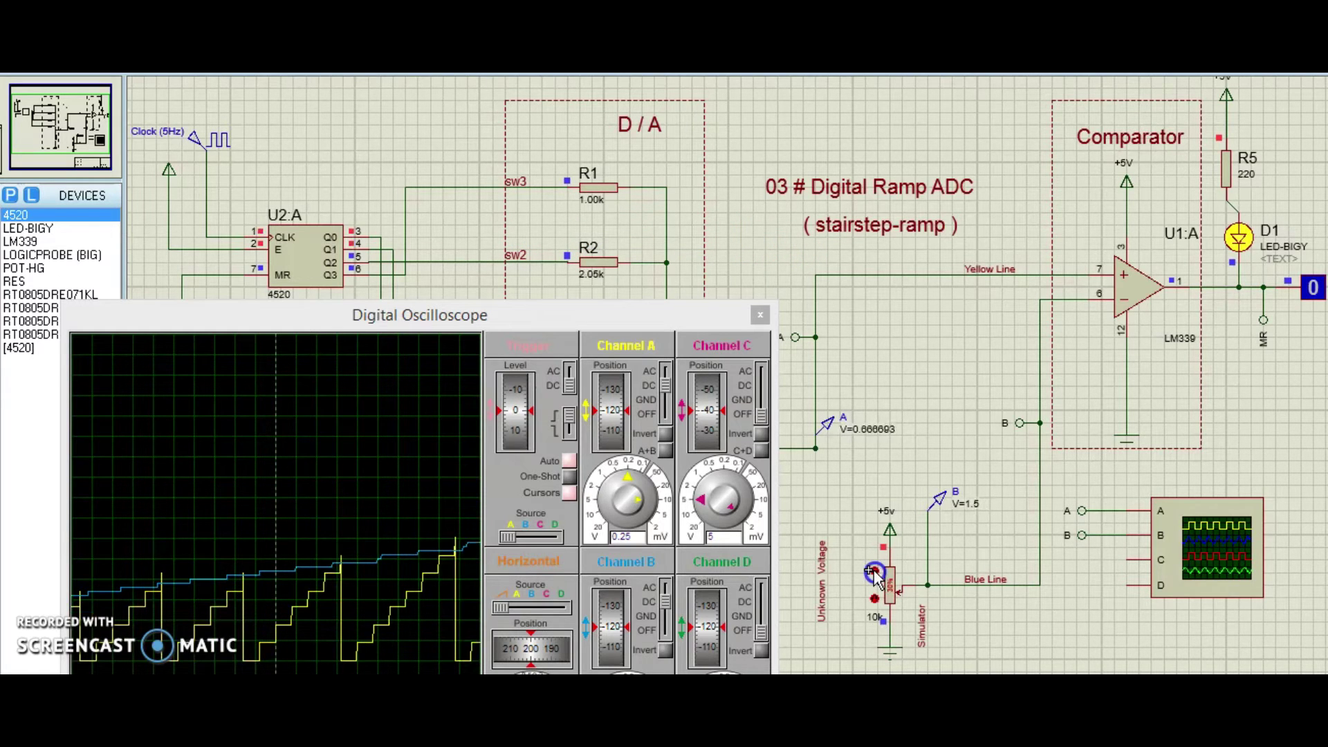
click(873, 571)
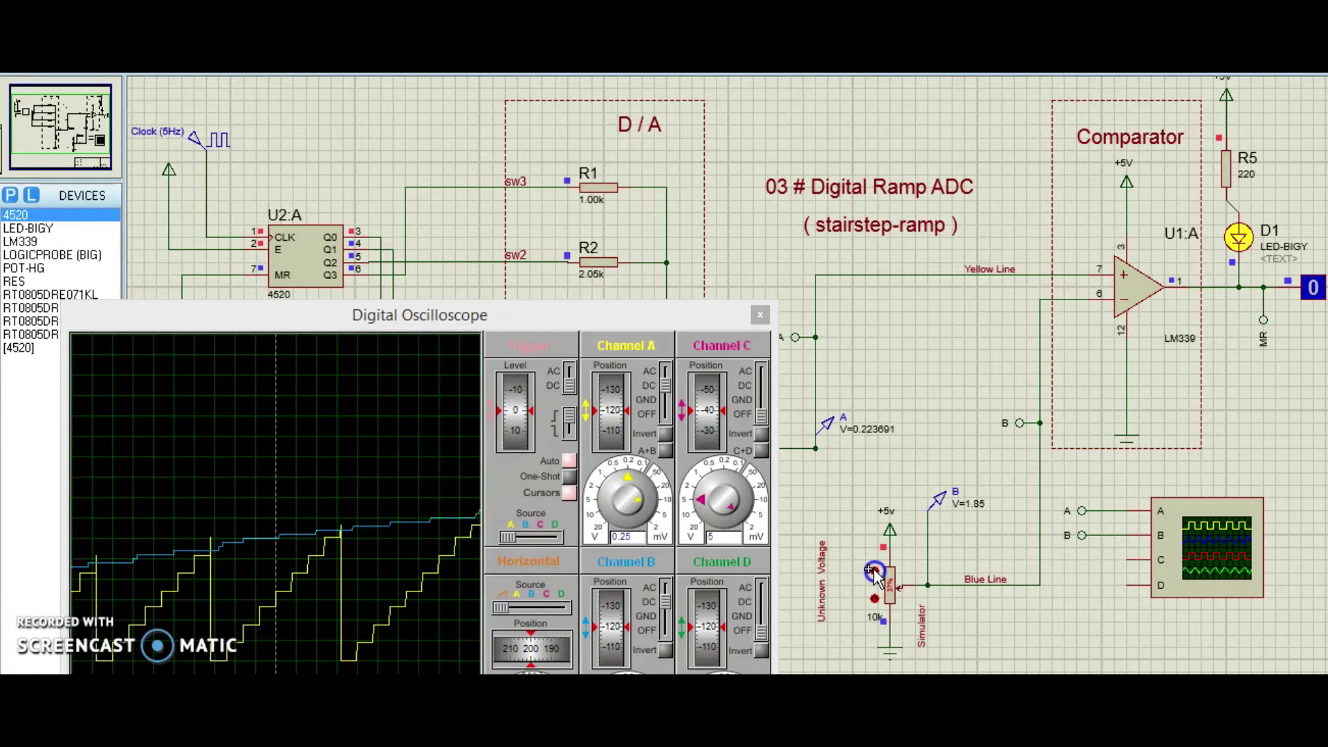
click(873, 571)
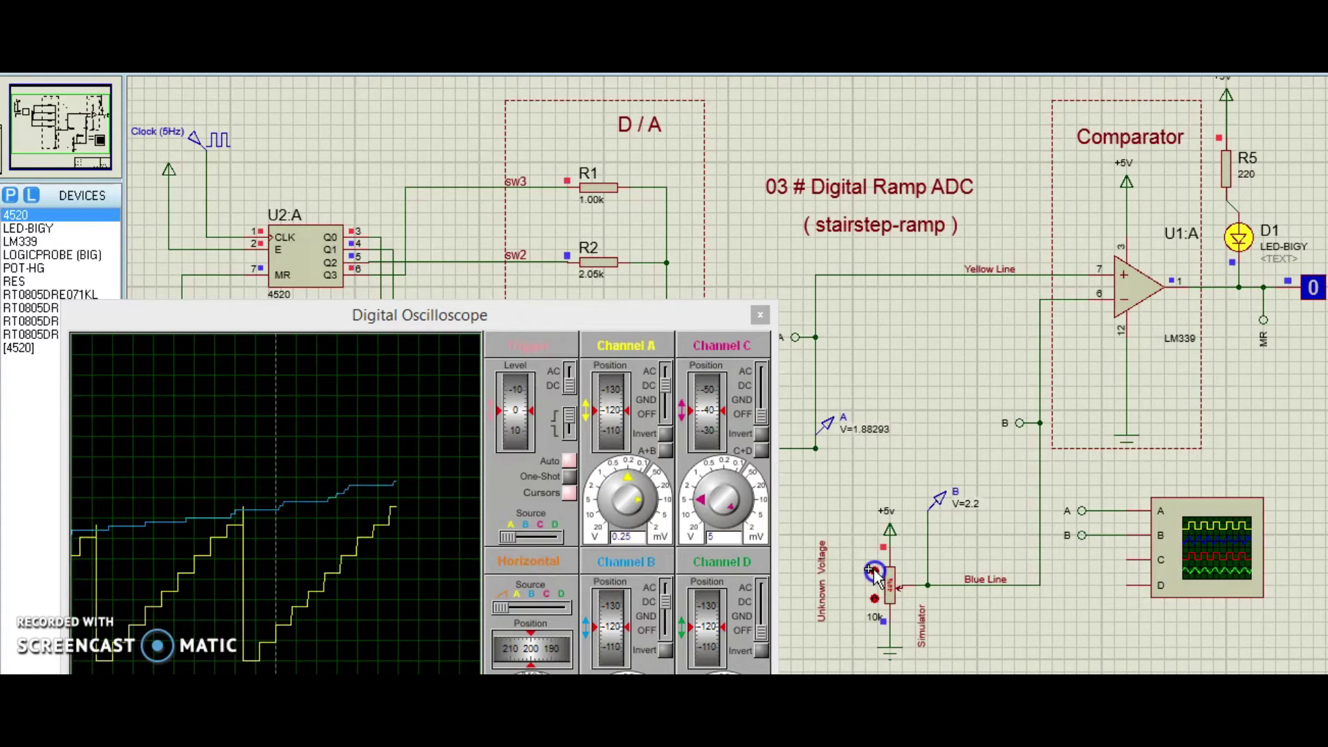
click(874, 571)
click(874, 571)
click(874, 571)
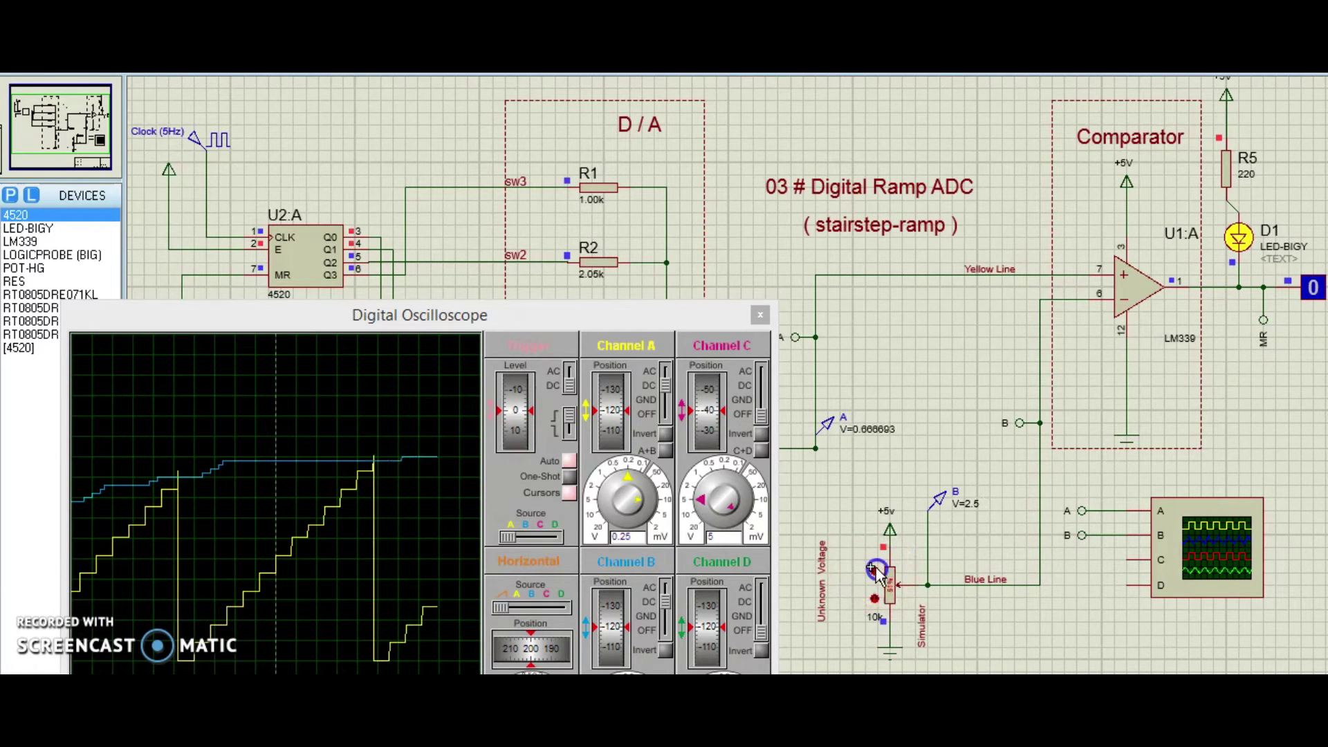
click(873, 571)
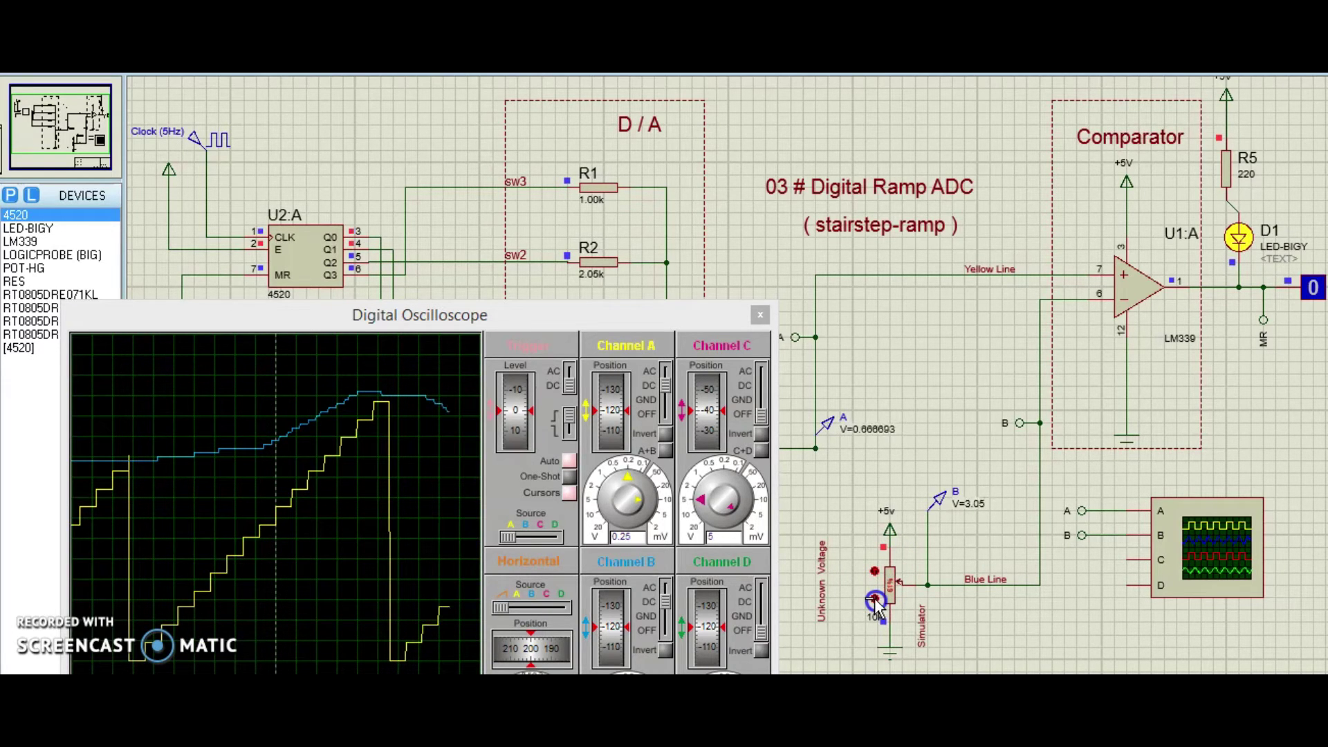
click(875, 600)
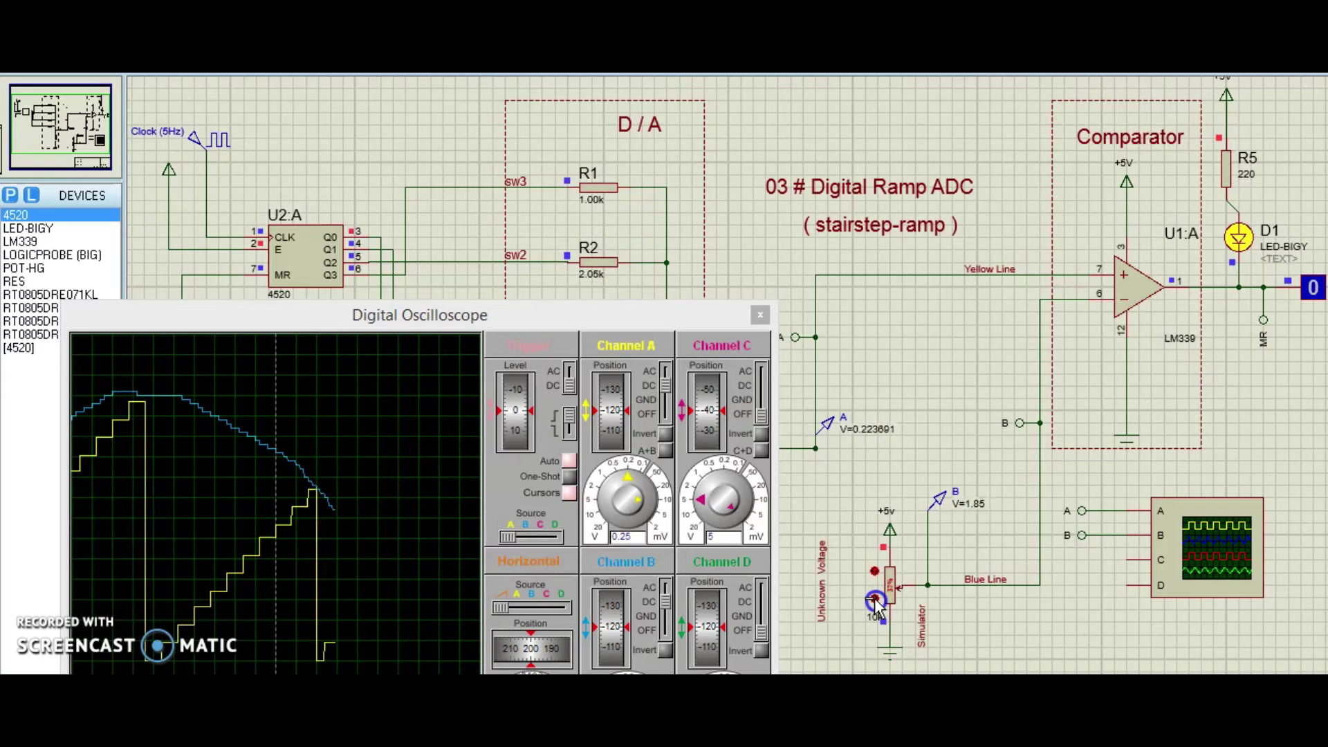
click(875, 600)
Measure the roughly 2.08 s spacing between ramp resets with the oscilloscope cursors.
scroll(757, 606, down, 1)
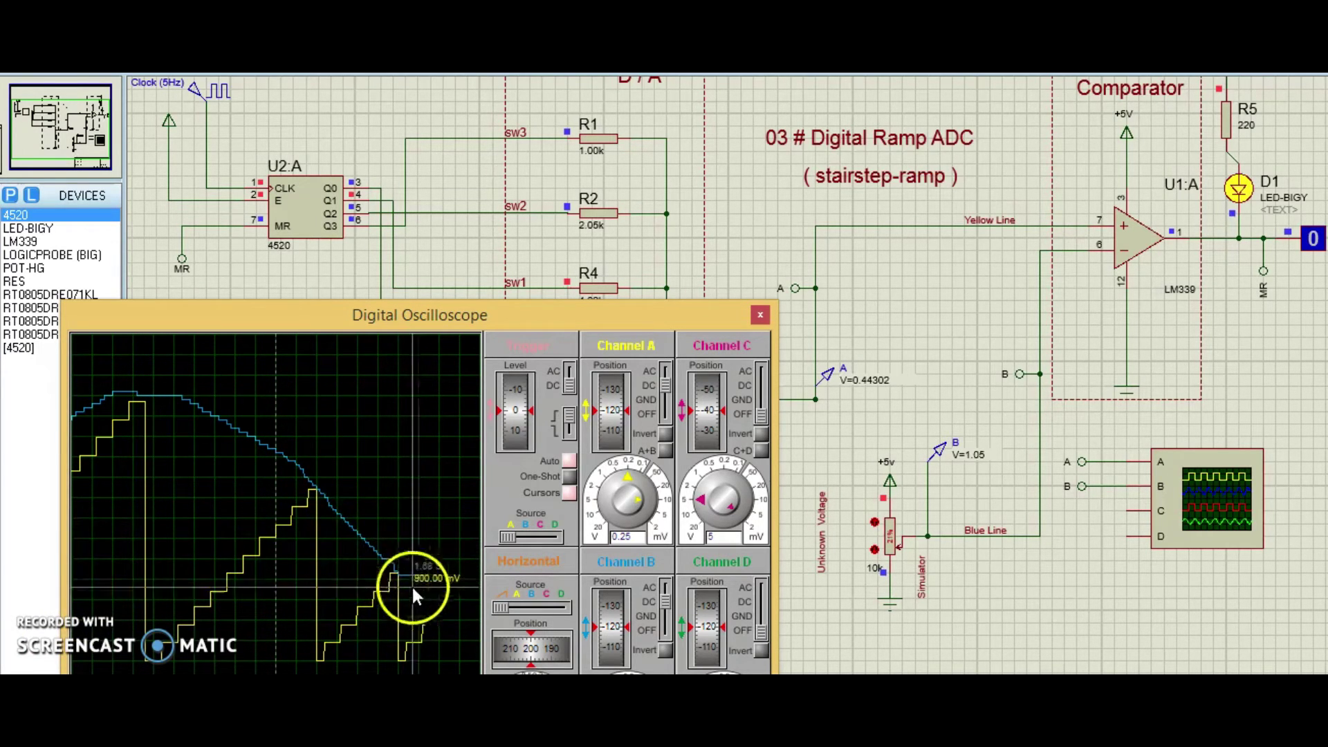
drag(147, 477, 315, 488)
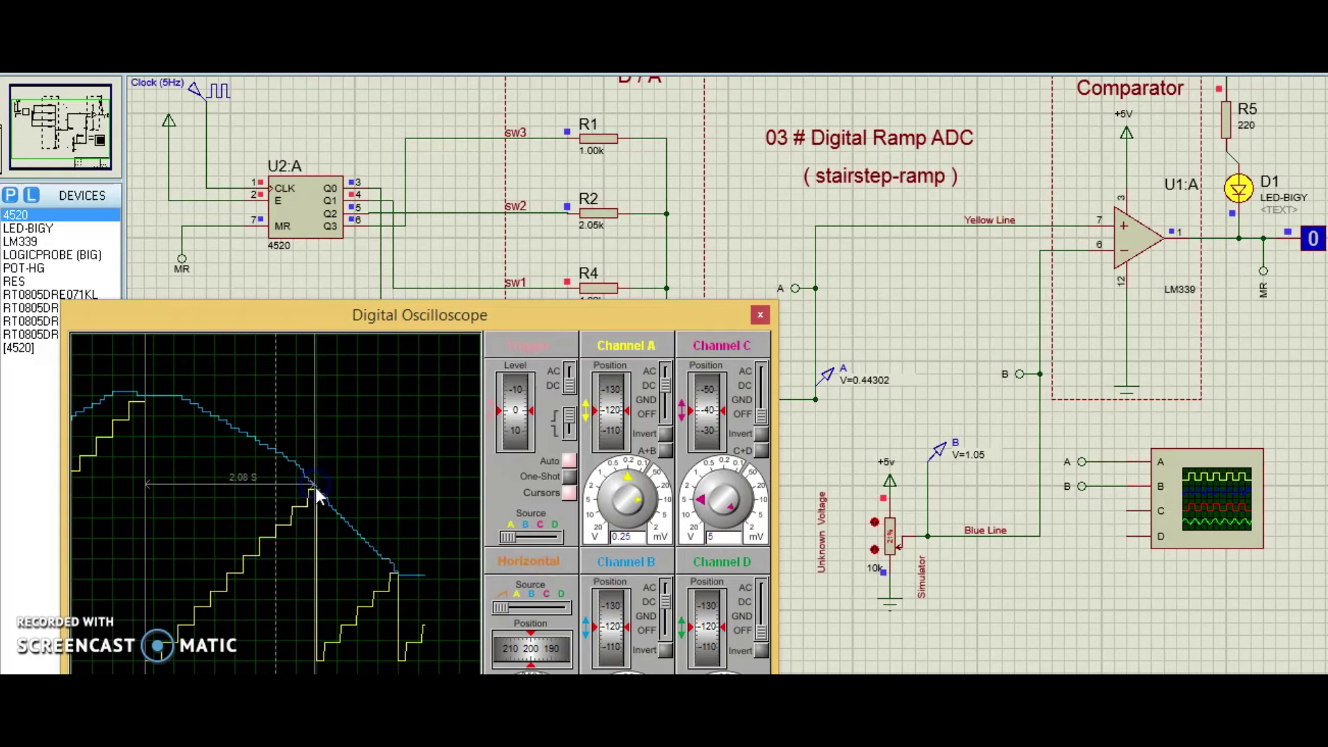
mouse_move(395, 574)
mouse_down()
mouse_move(396, 604)
mouse_move(318, 611)
mouse_move(314, 585)
mouse_move(222, 488)
mouse_move(261, 493)
mouse_move(205, 483)
mouse_up()
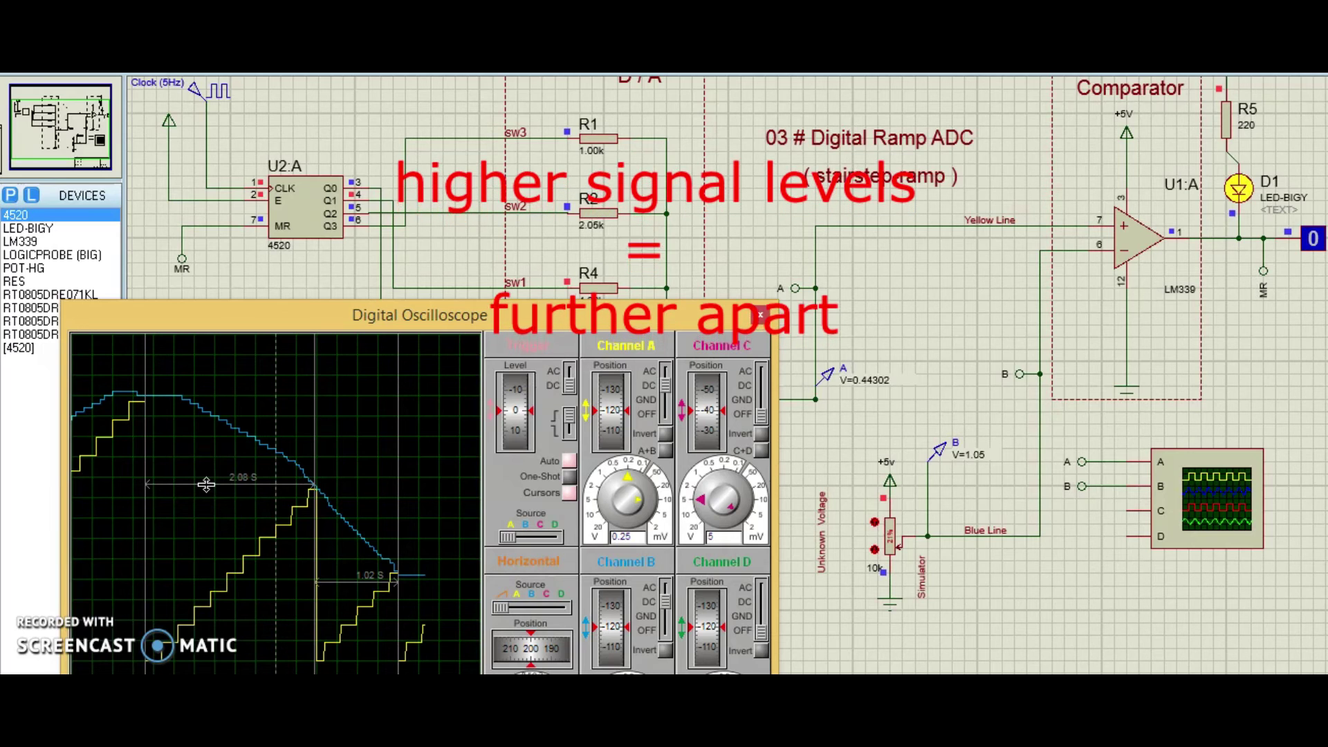
Measure the shorter 1.02 s reset interval at low input, then clear the cursors.
drag(251, 511, 323, 579)
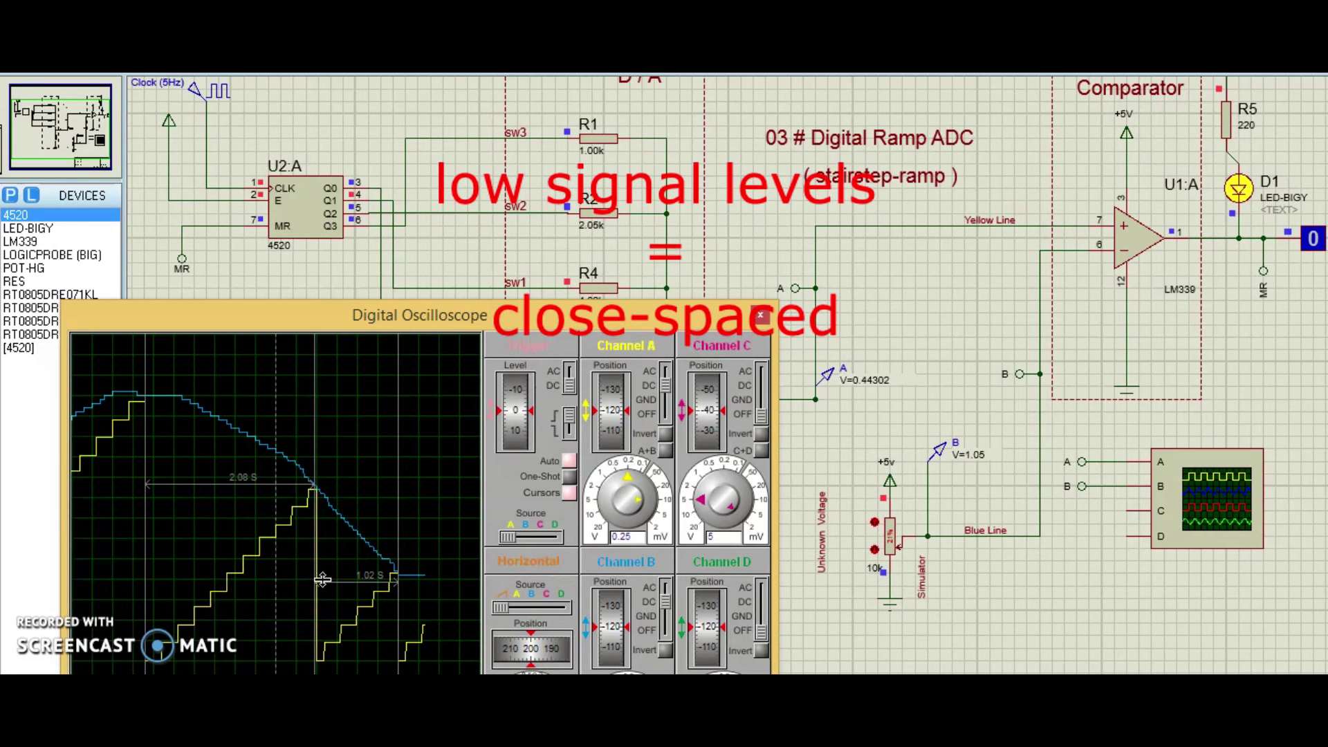
click(417, 549)
click(567, 493)
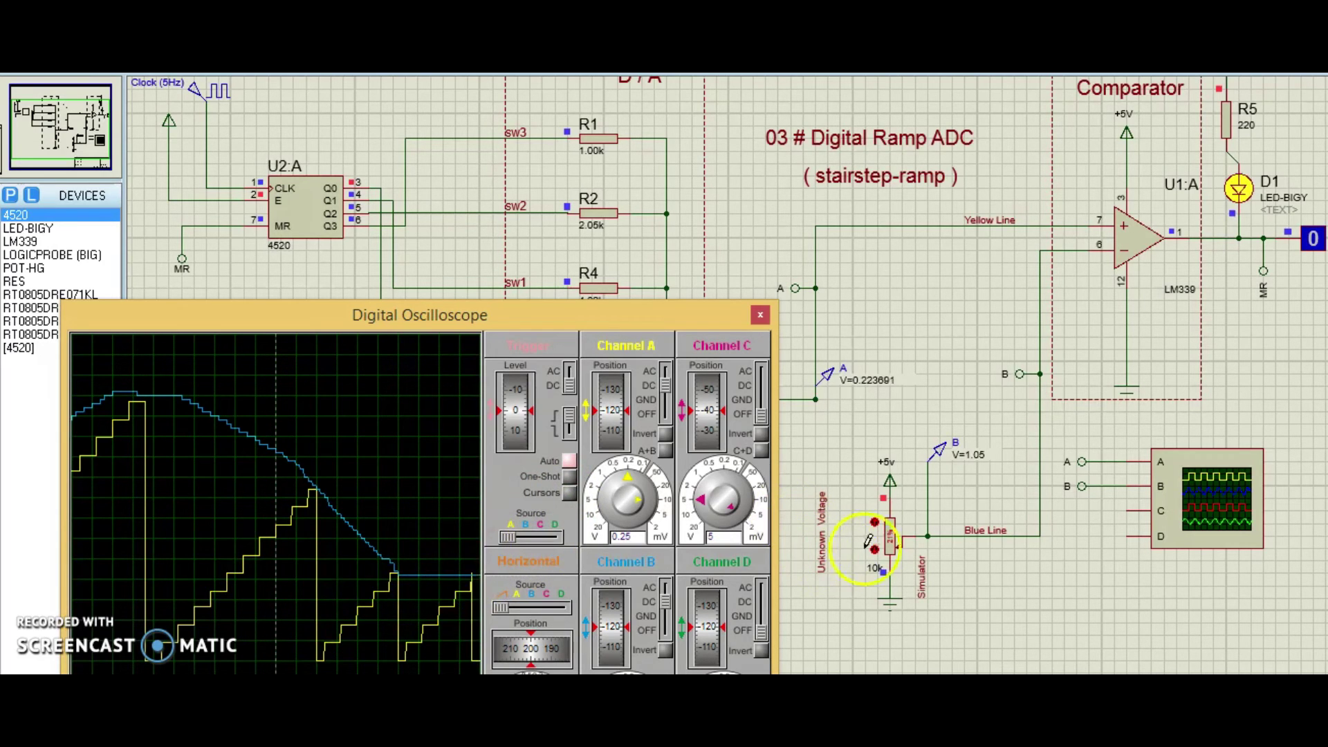
Step the potentiometer input up from about 1.05 V until probe B reads 3.2 V.
click(875, 523)
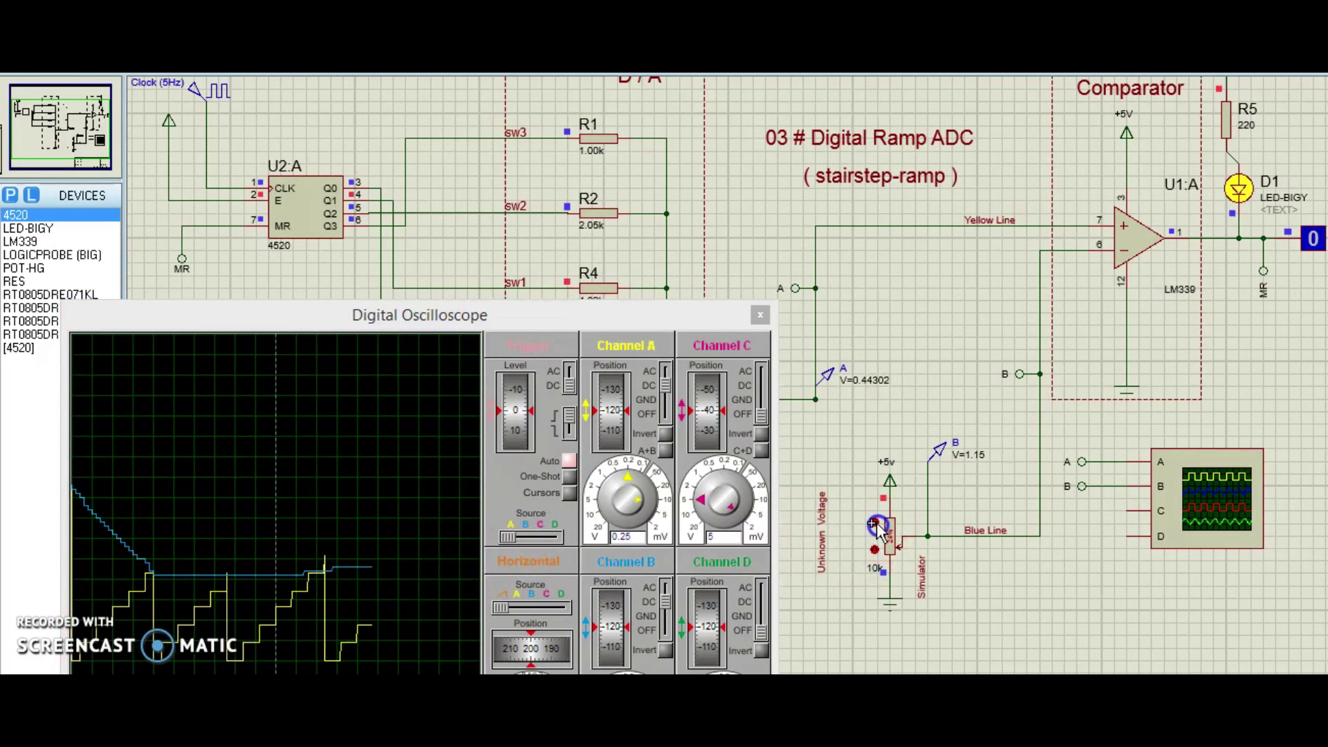
click(875, 522)
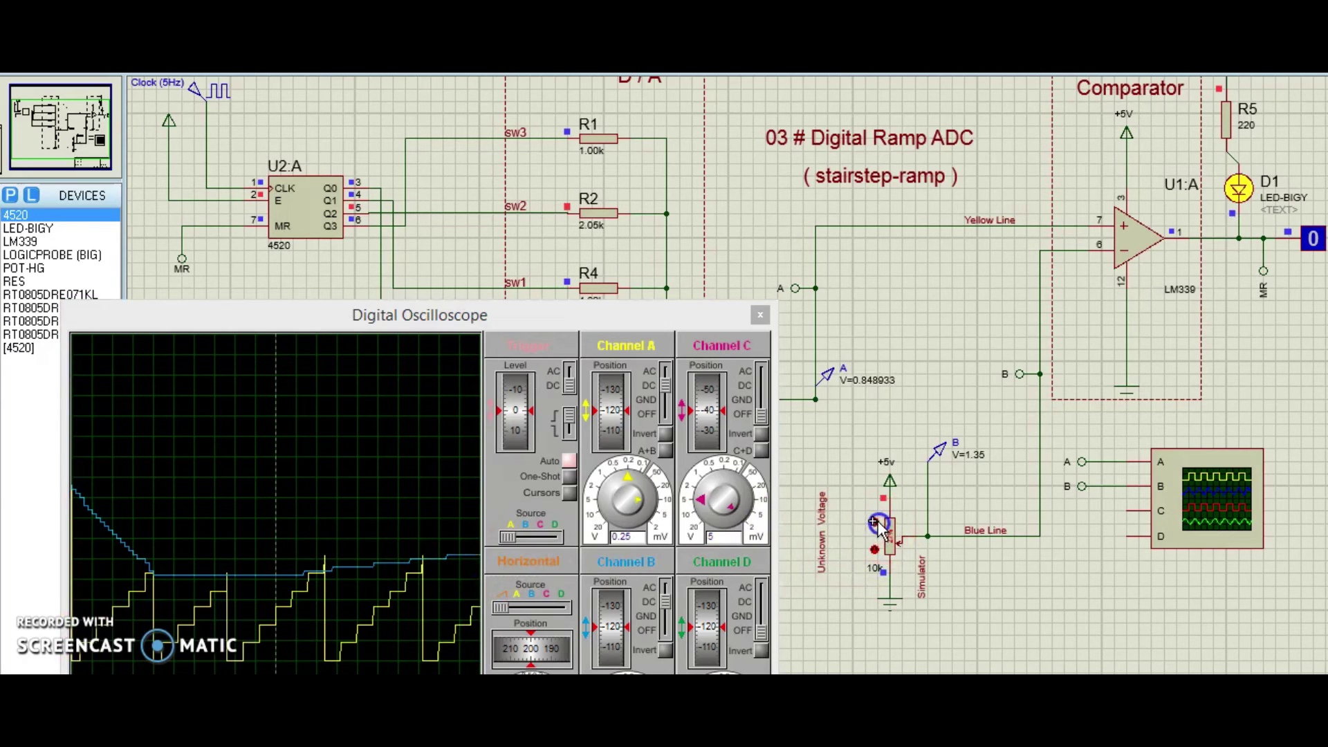
click(874, 523)
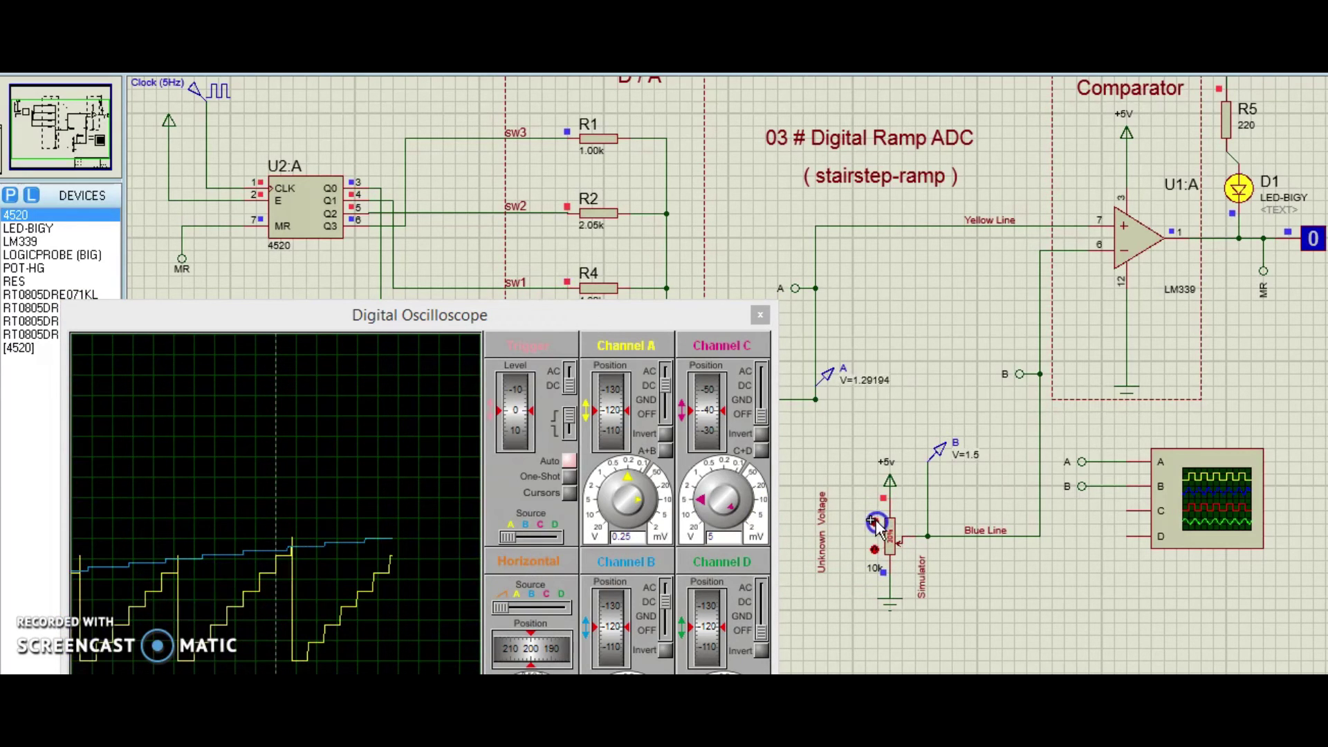
click(874, 524)
click(874, 523)
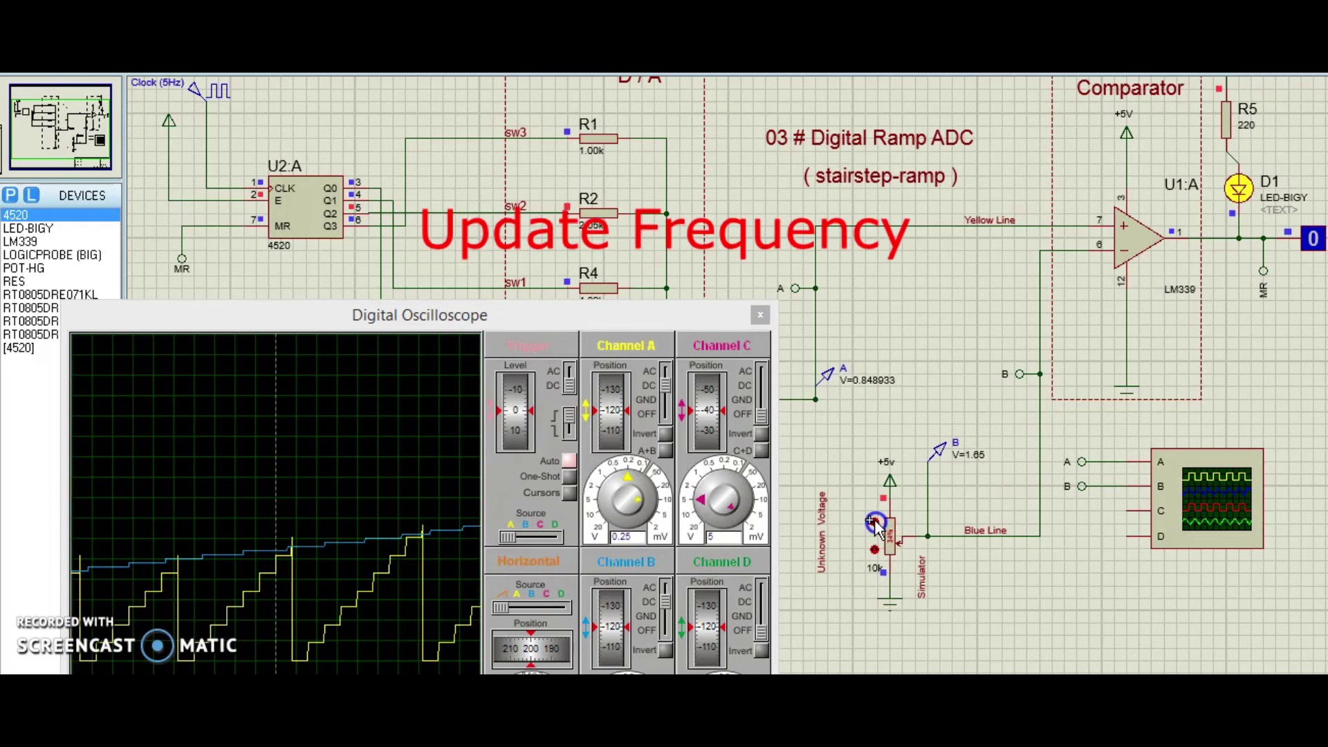
click(874, 524)
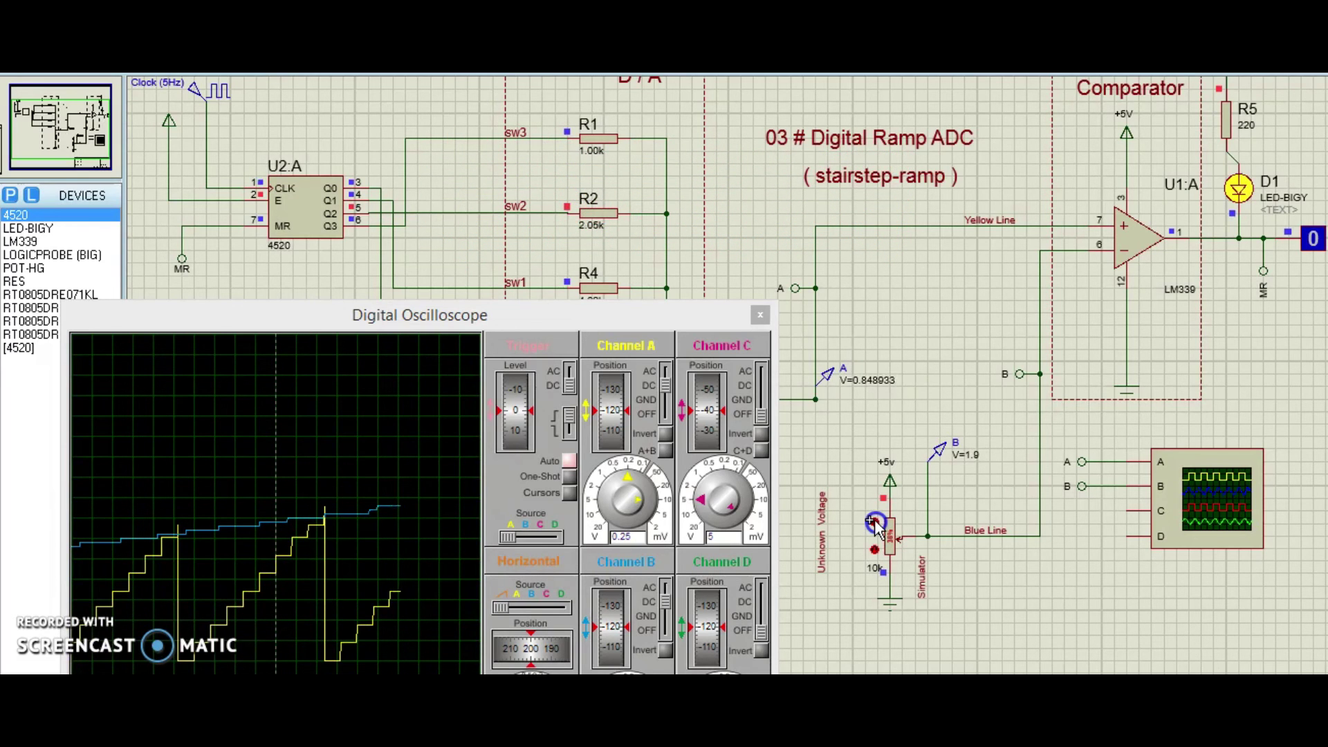
click(874, 523)
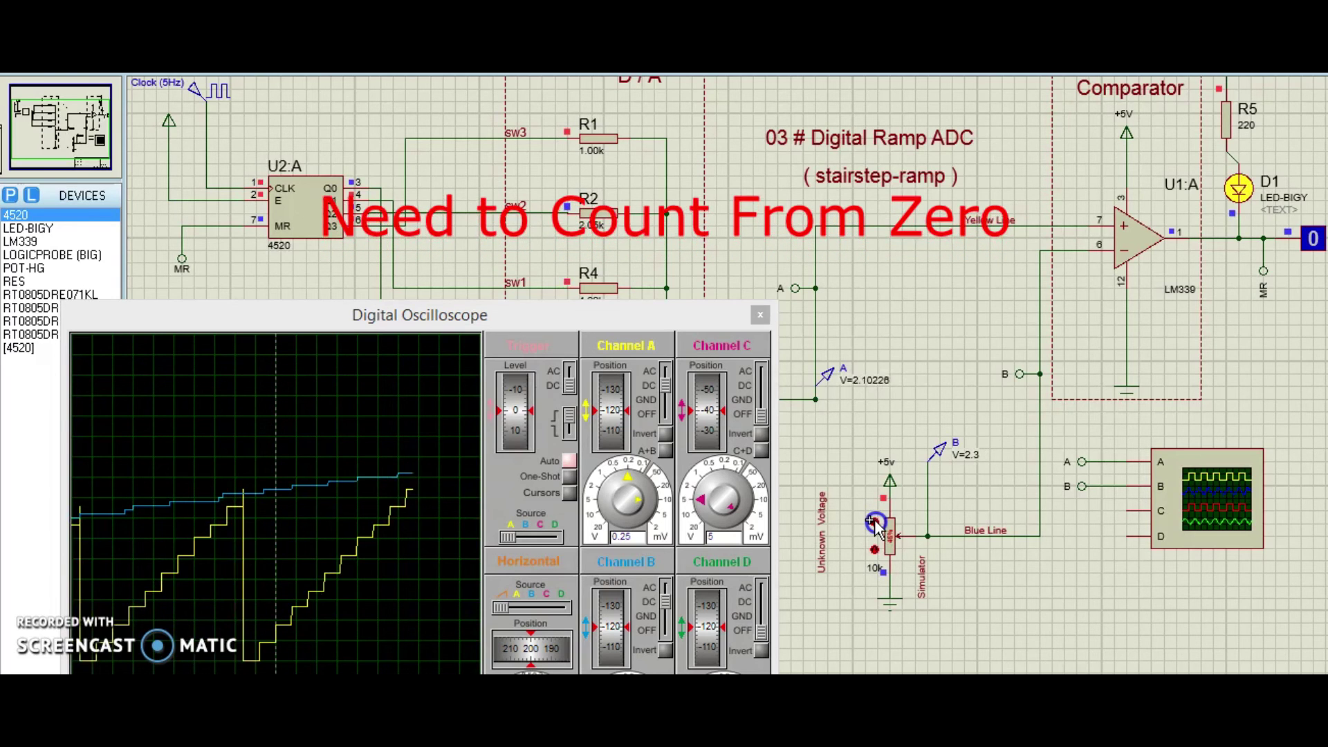
click(874, 524)
click(874, 524)
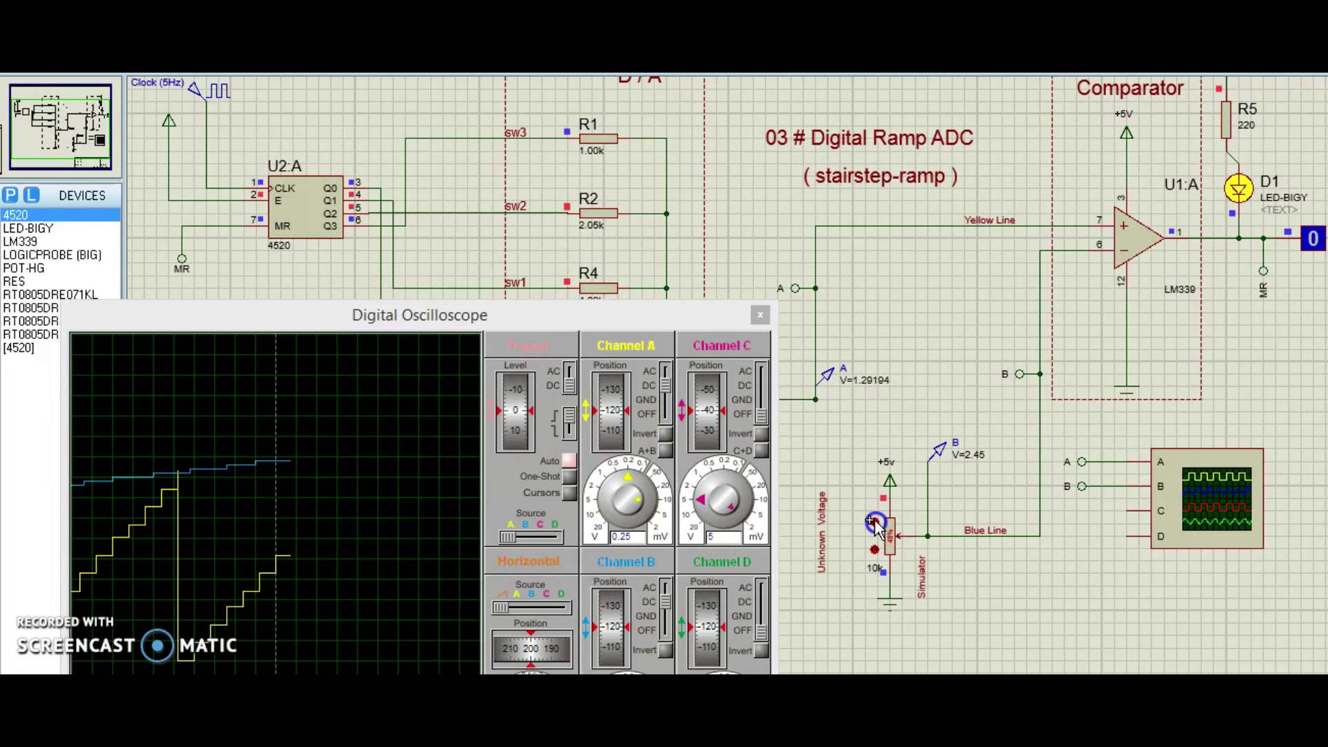
click(874, 523)
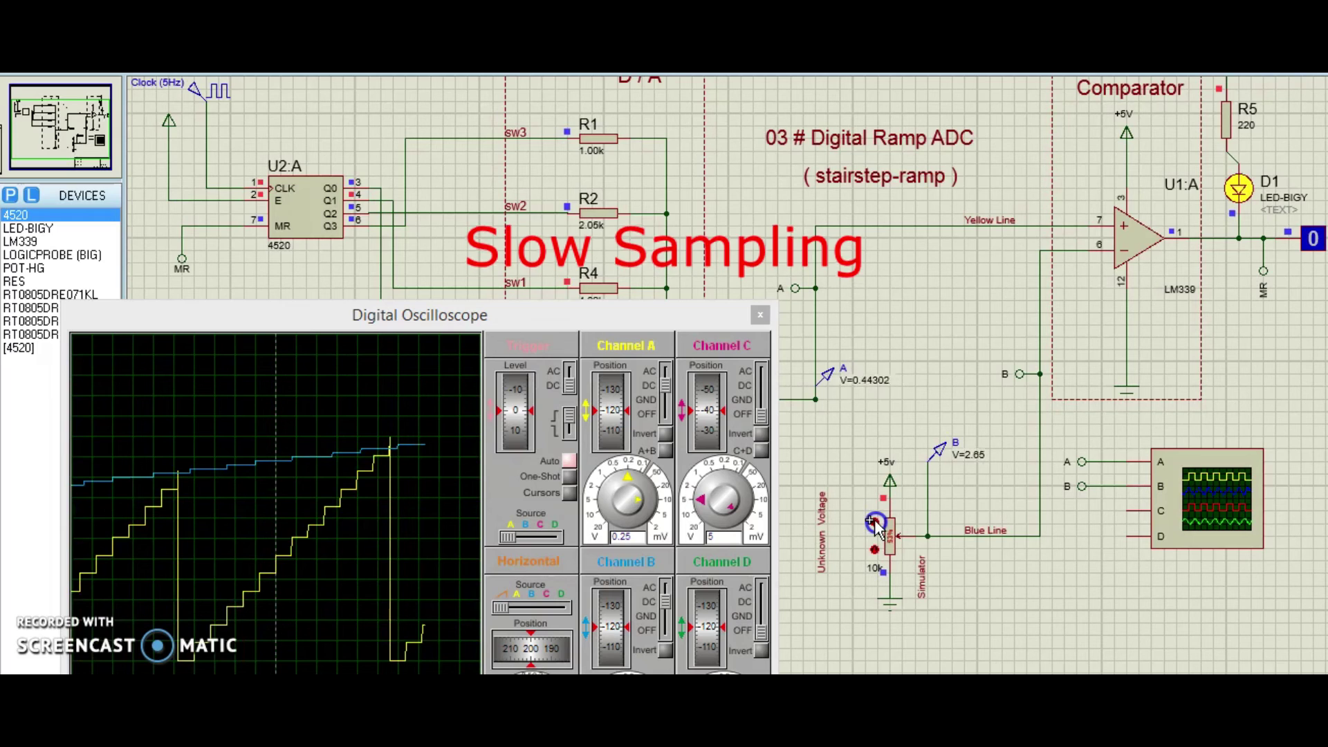
click(874, 523)
click(874, 524)
click(875, 524)
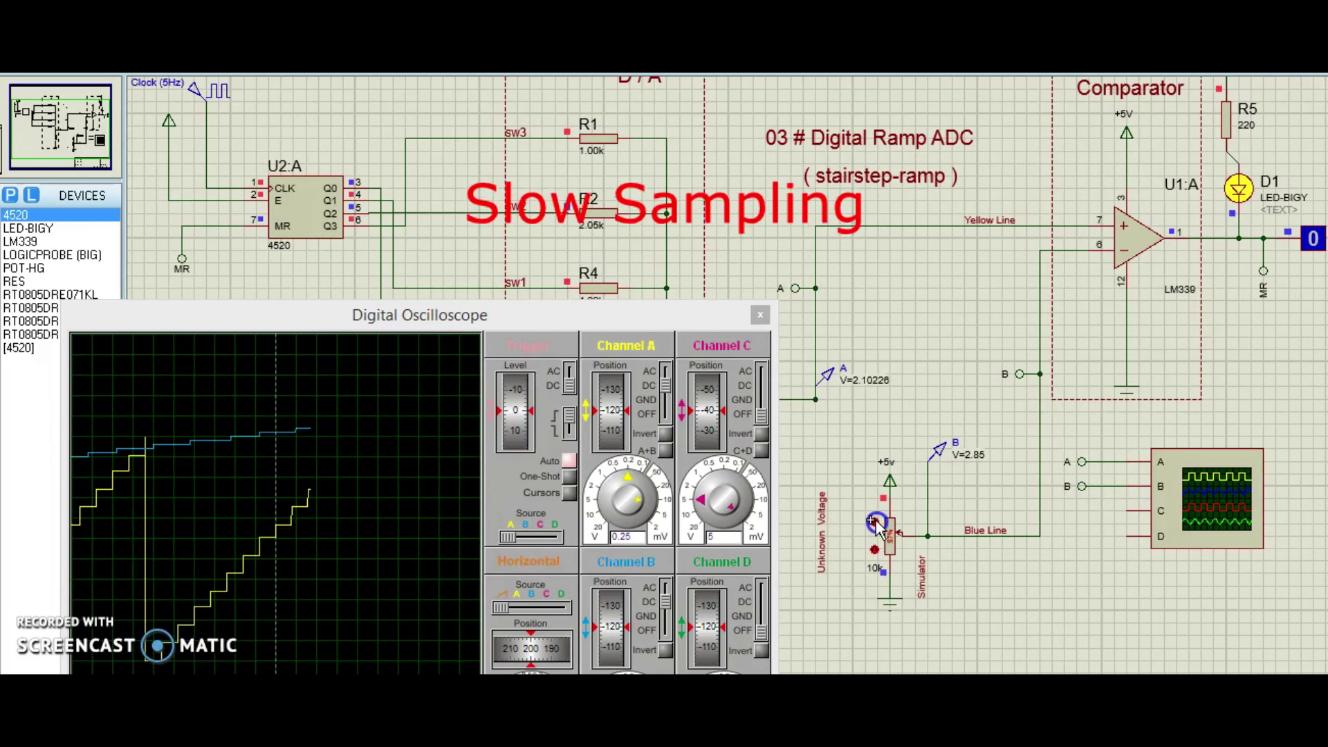
click(874, 523)
click(874, 524)
click(875, 524)
click(874, 524)
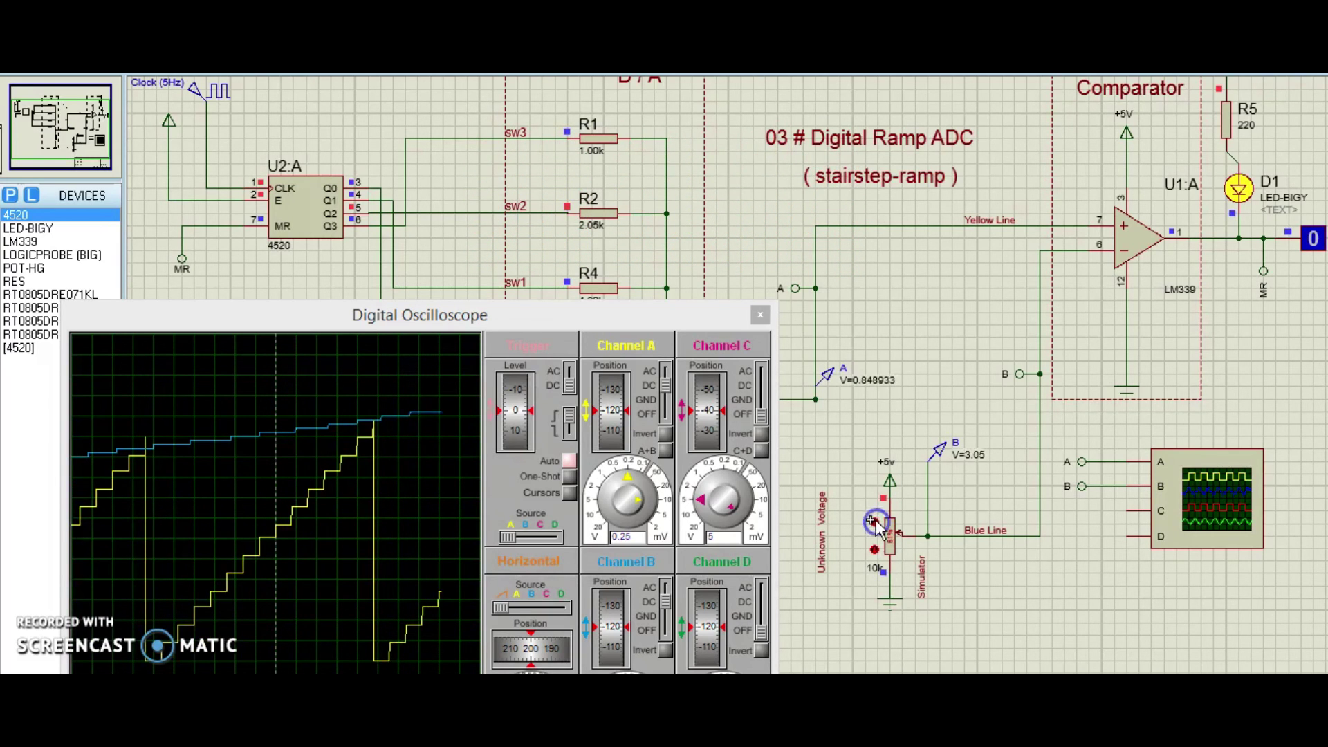
click(874, 524)
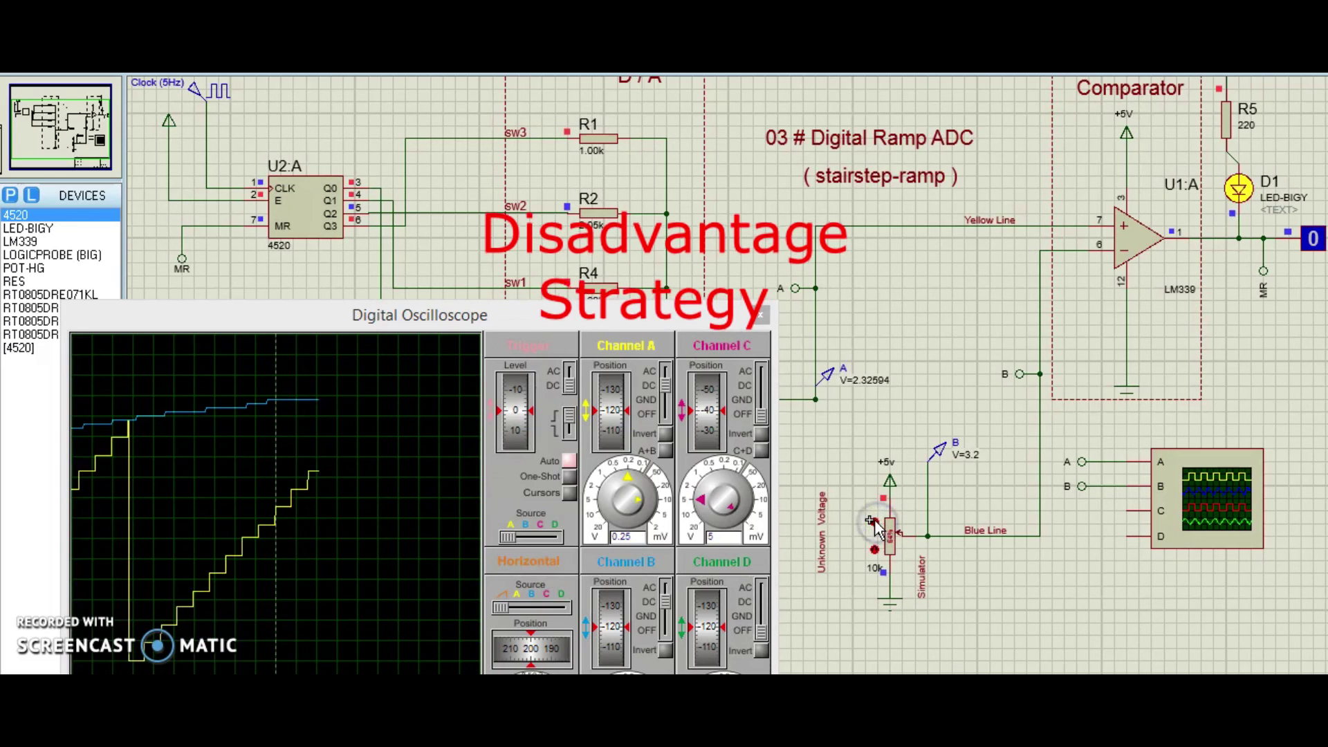